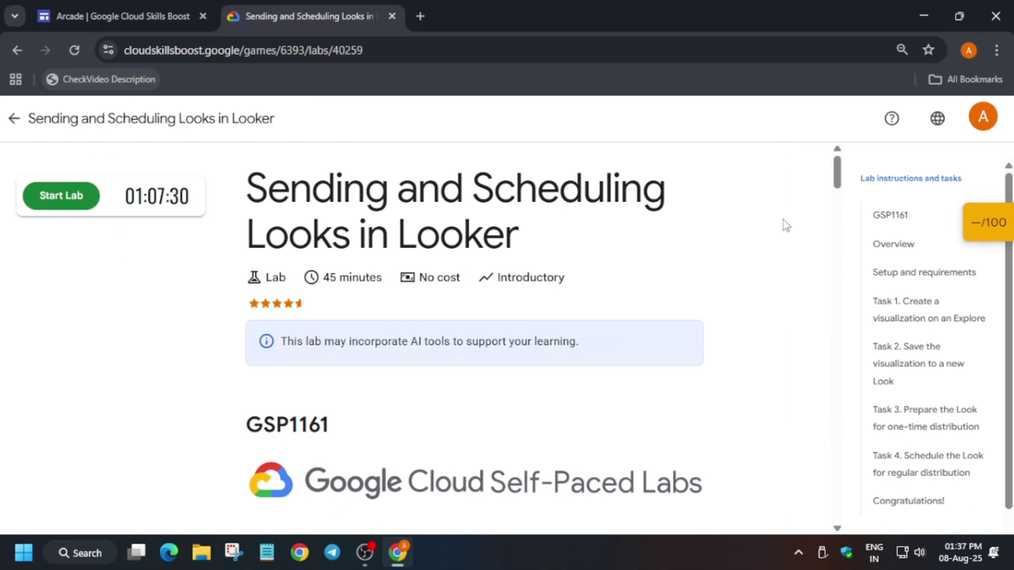
Start the lab and launch the Looker link in an incognito window.
left_click(93, 199)
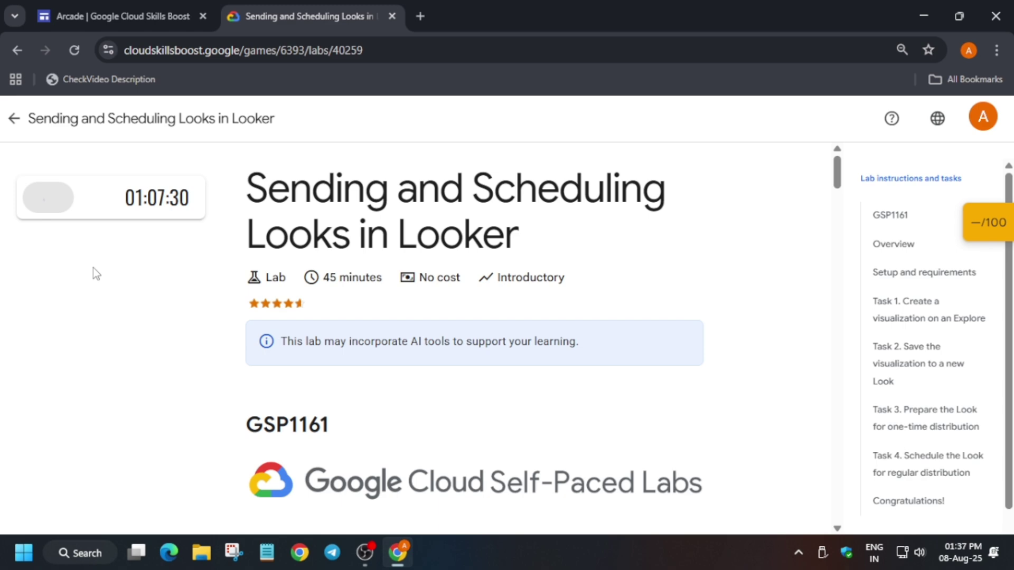
right_click(82, 302)
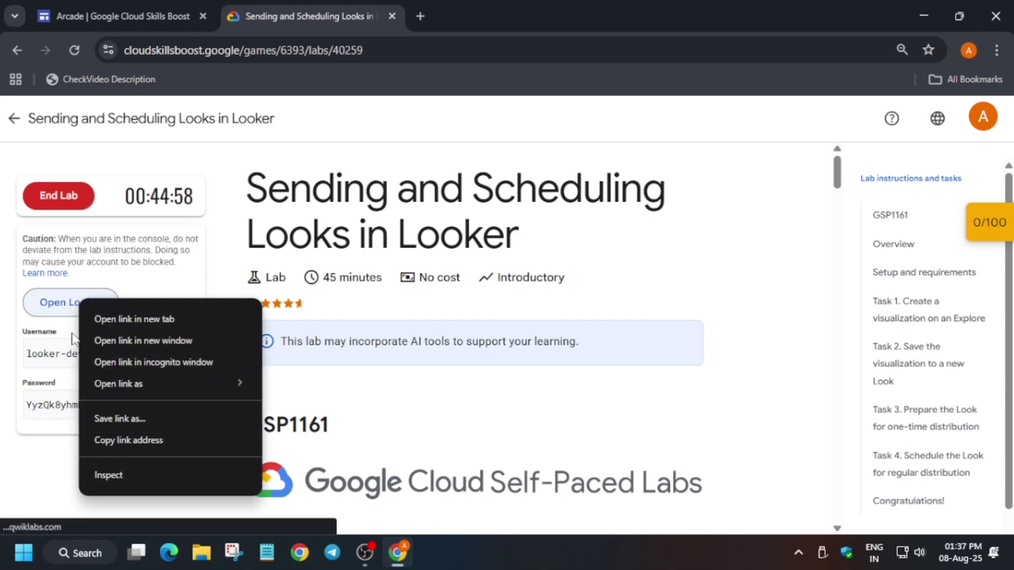
left_click(106, 365)
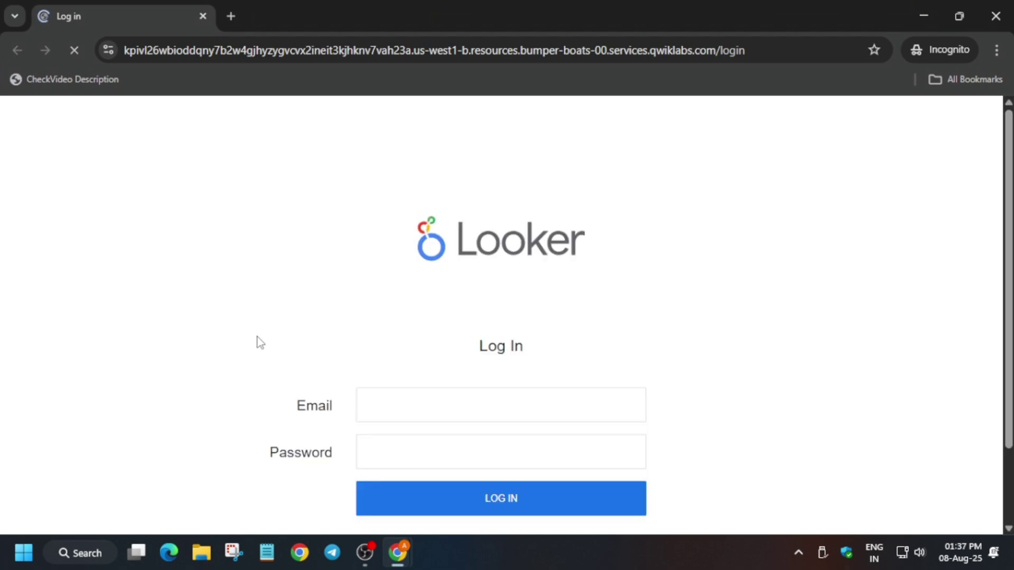
Copy the lab username and paste it into the Looker Email field.
key("alt+Tab")
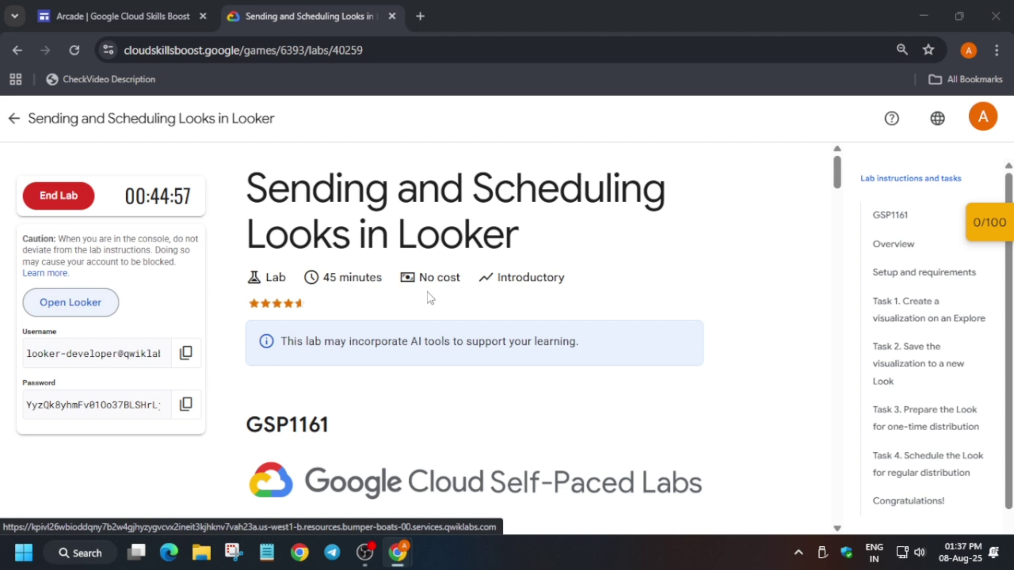
left_click(186, 354)
key("alt+Tab")
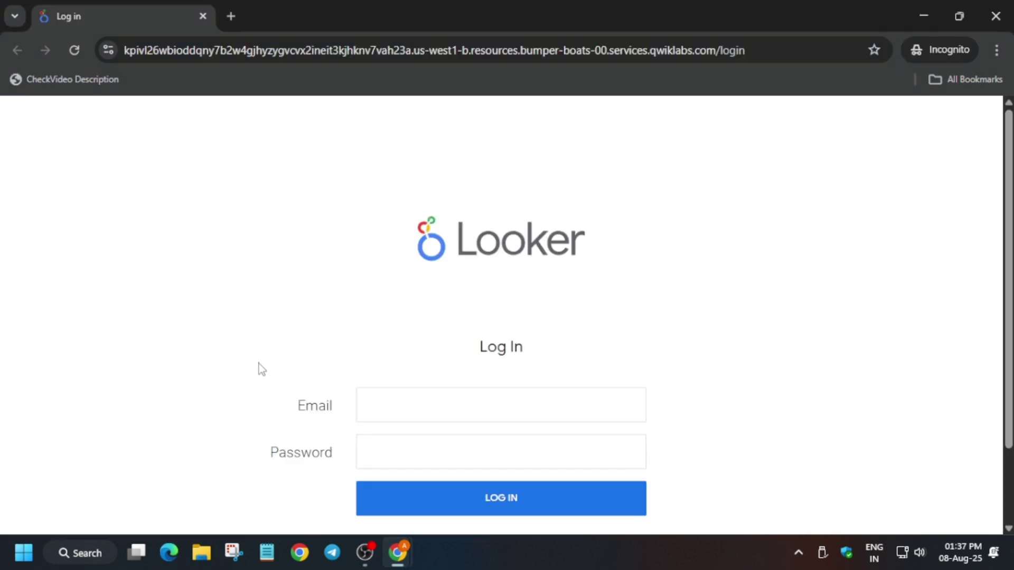
left_click(377, 408)
key("ctrl+v")
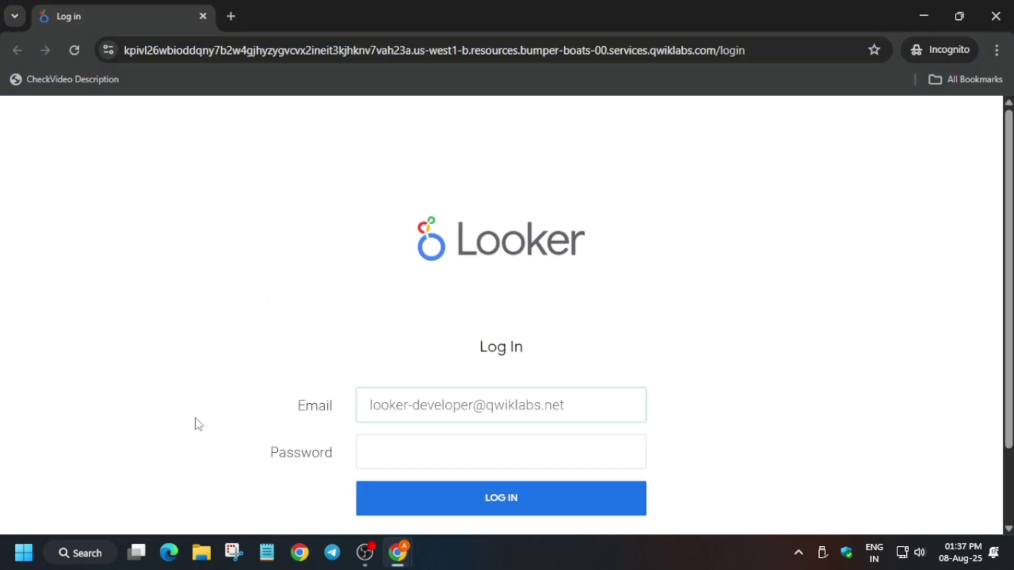
Copy the lab password into the Password field and submit the login.
key("alt+Tab")
left_click(176, 404)
key("alt+Tab")
left_click(382, 464)
key("ctrl+v")
key("Return")
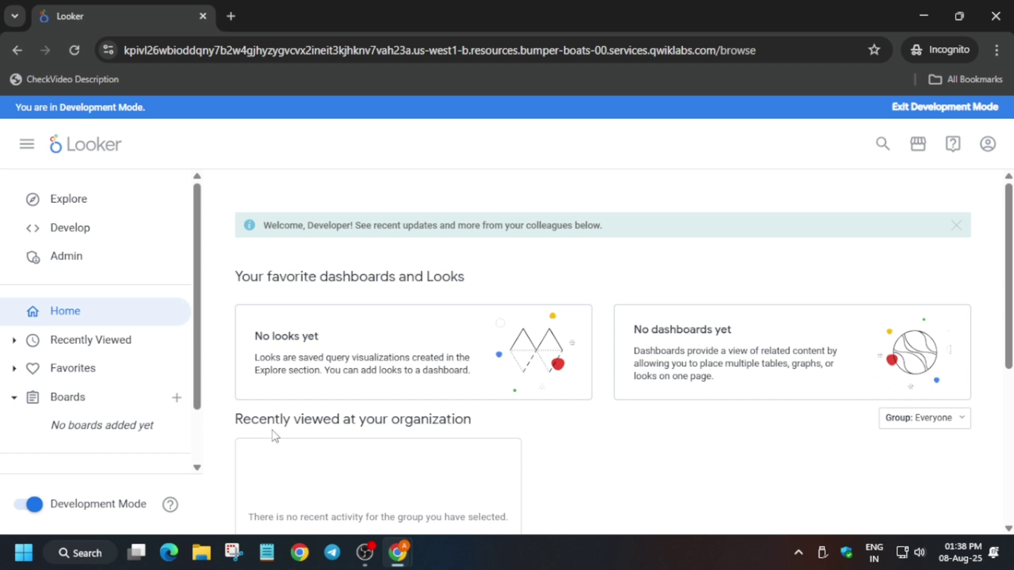
Navigate to Explore and load Order Items under the E-Commerce Training model.
key("alt+Tab")
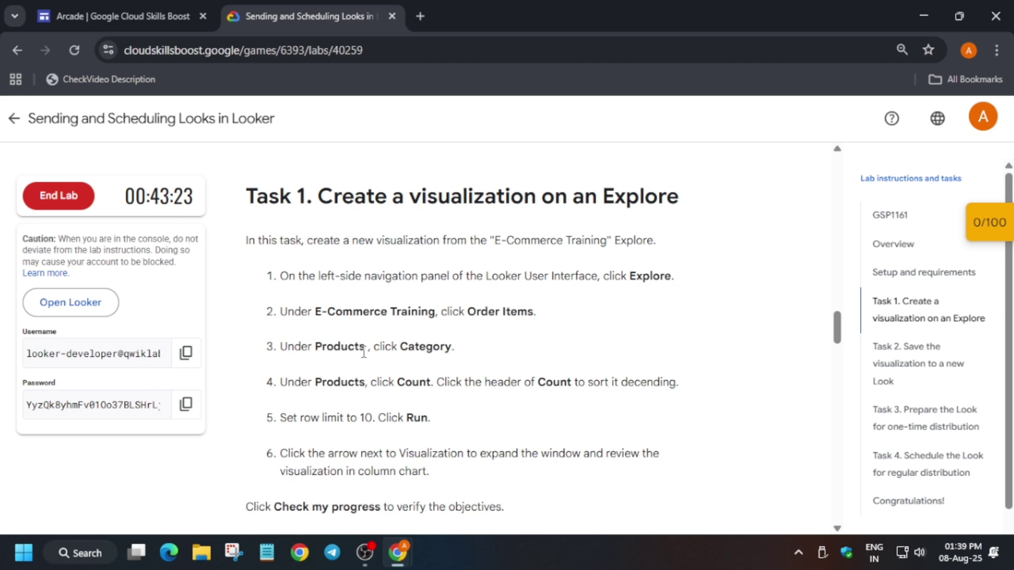
key("alt+Tab")
left_click(60, 200)
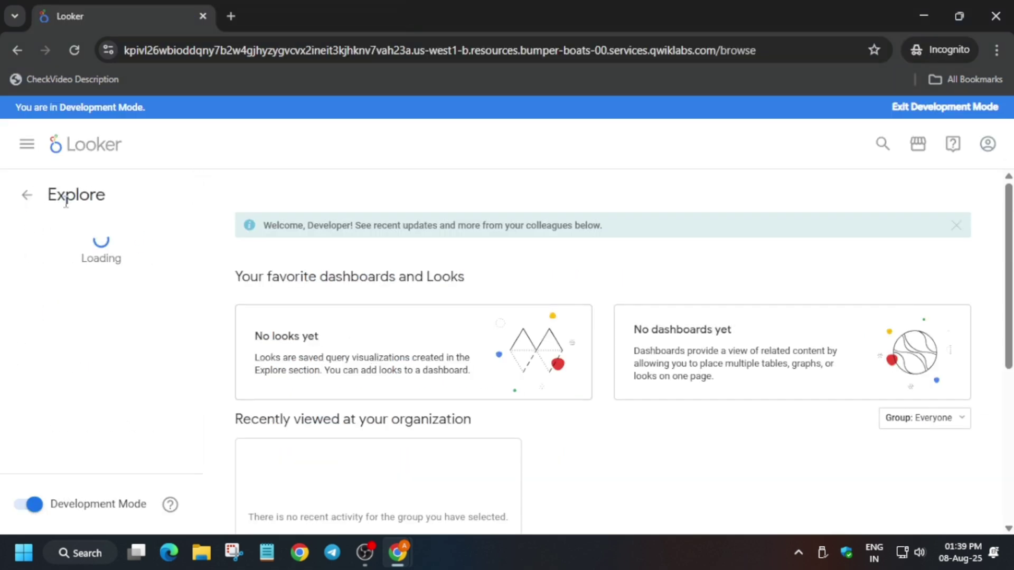
left_click(96, 357)
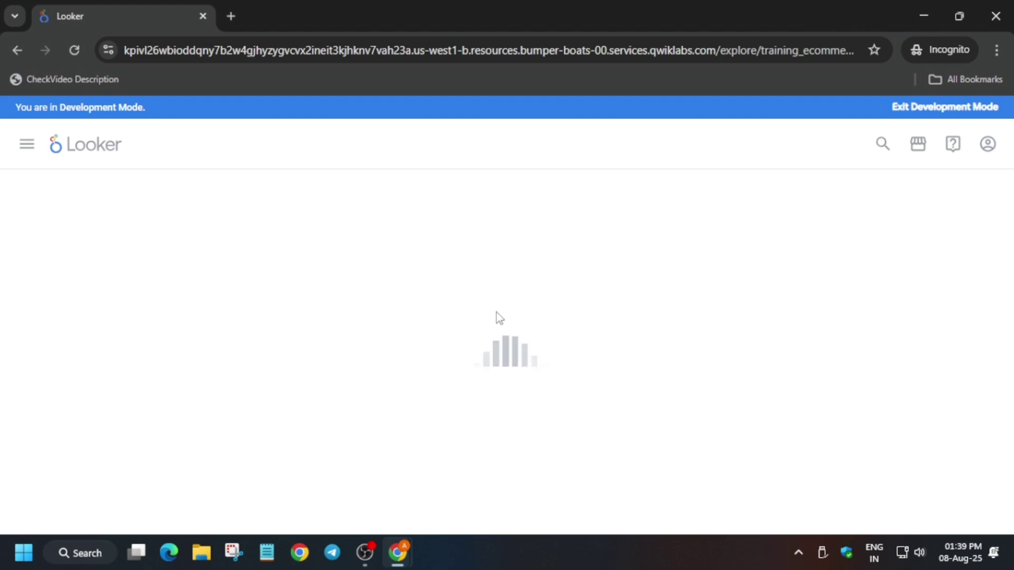
key("alt+Tab")
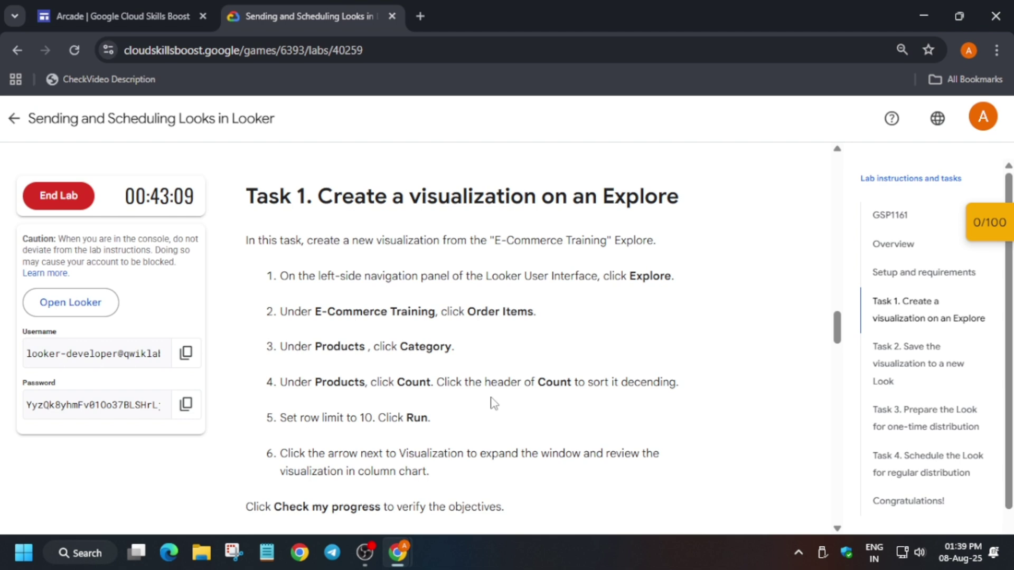
key("alt+Tab")
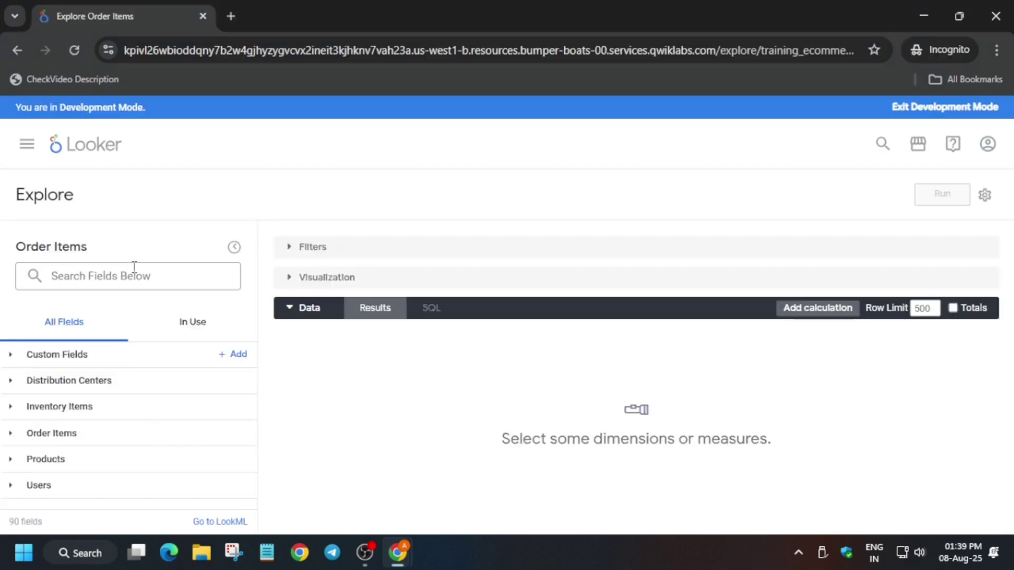
Search the field picker for Category and add the Products Category dimension.
left_click(134, 277)
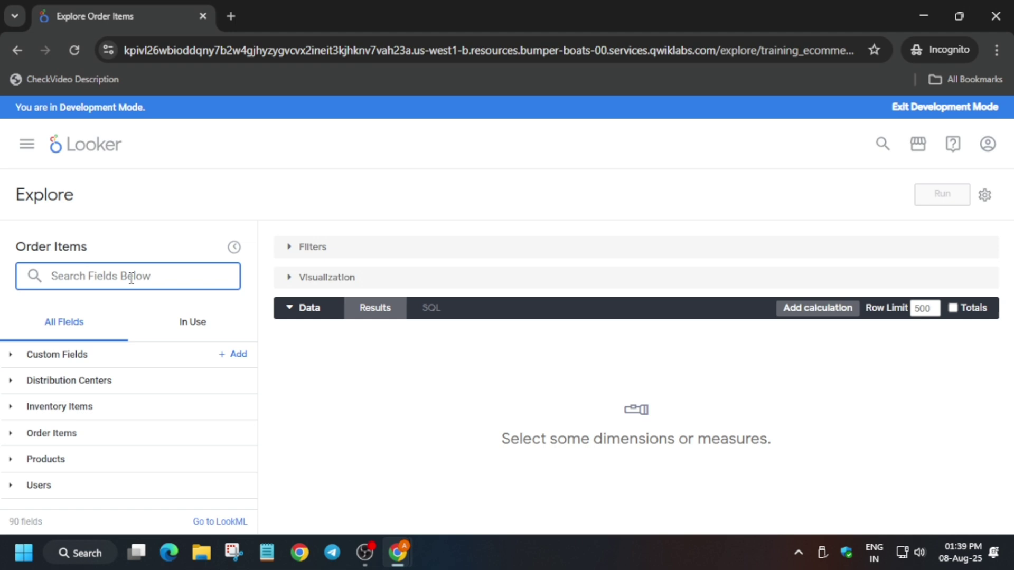
key("alt+Tab")
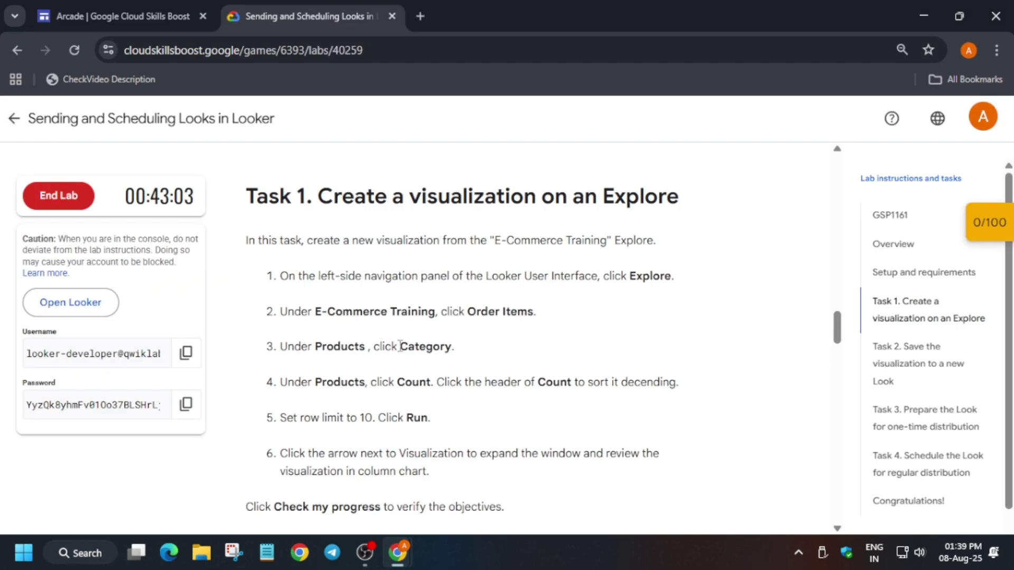
left_click_drag(400, 346, 451, 346)
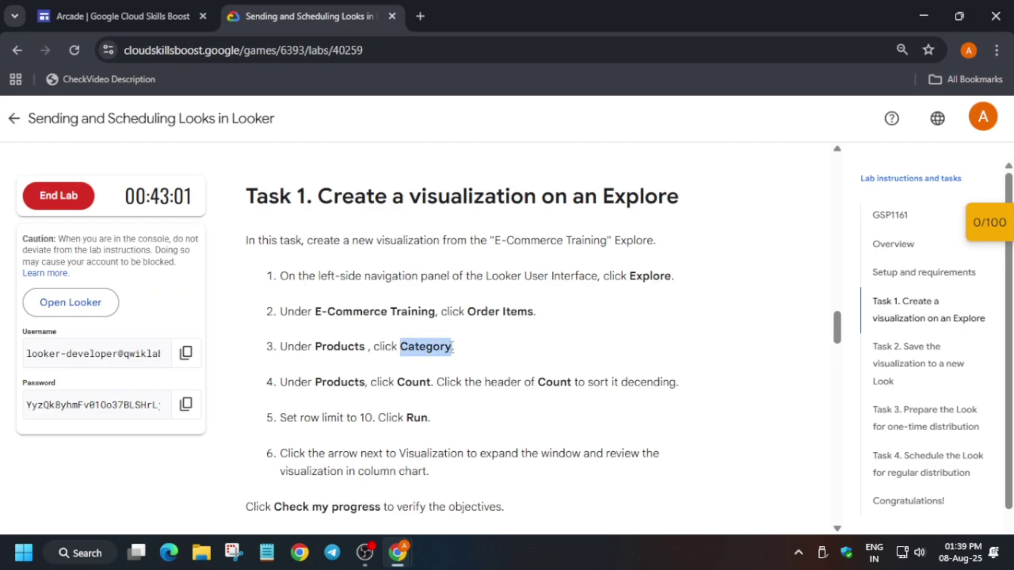
key("alt+Tab")
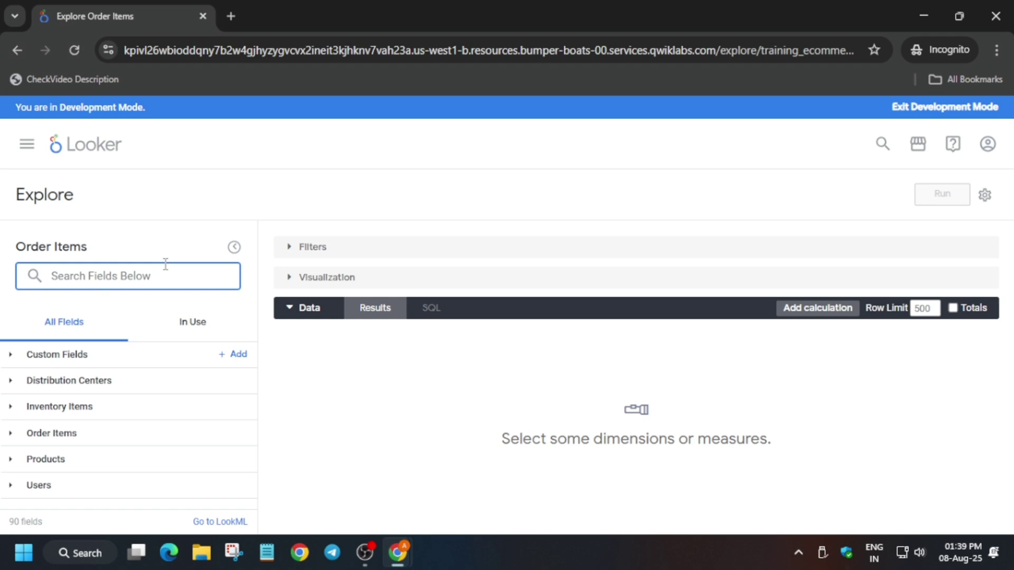
key("ctrl+v")
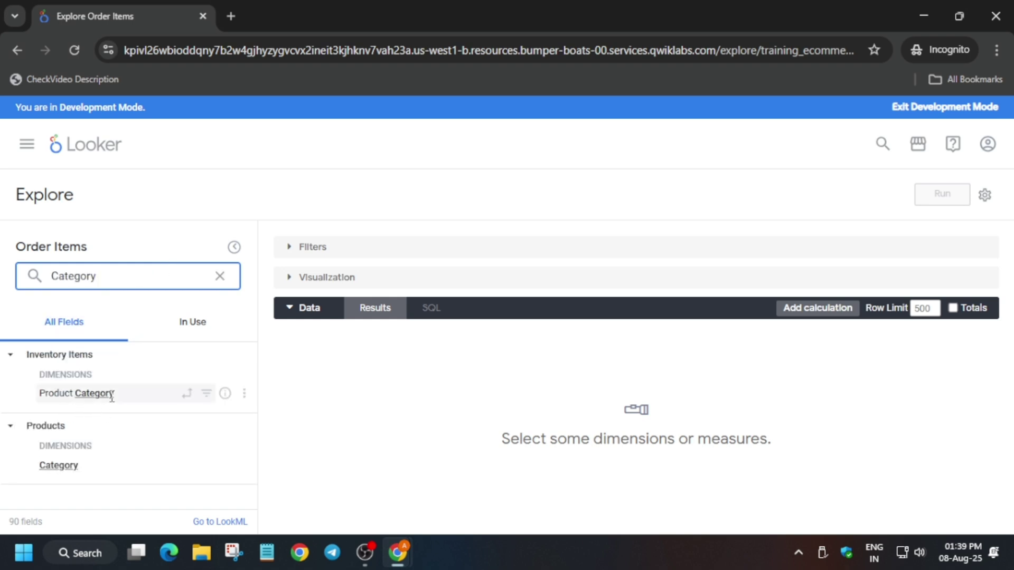
left_click(59, 466)
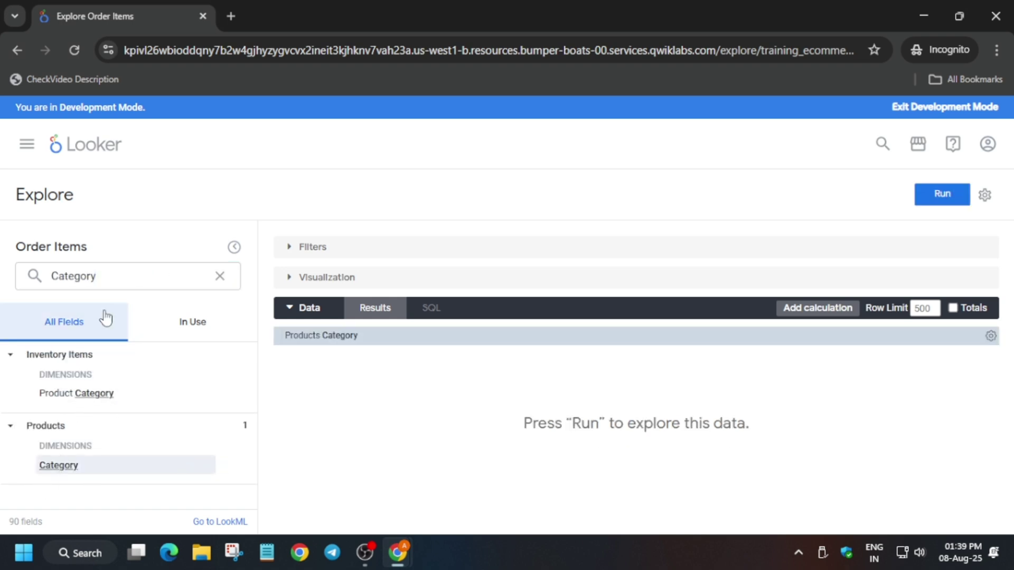
Search for count and add the Products Count measure to the query.
left_click(120, 279)
key("ctrl+a")
type("c")
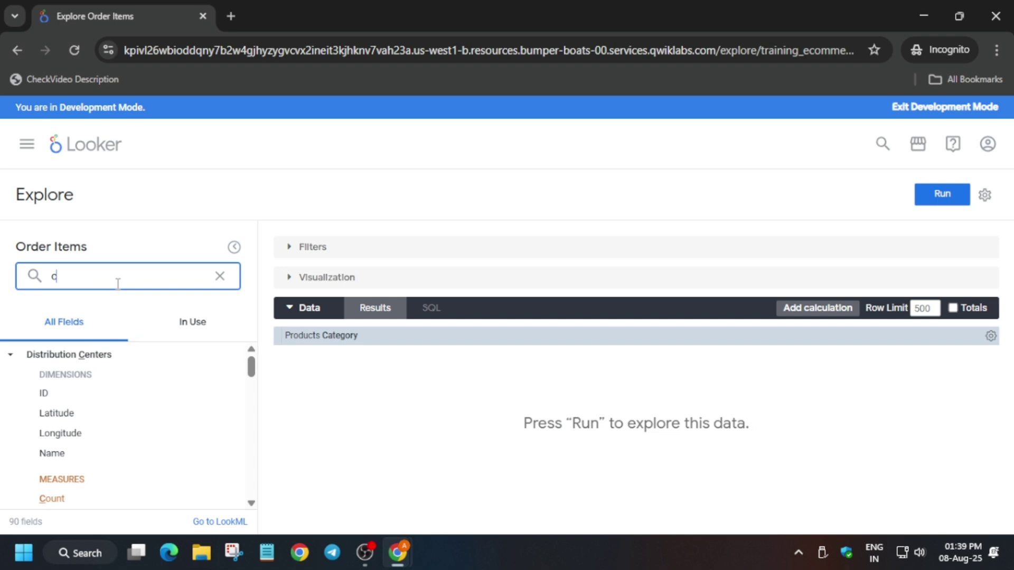
type("ount")
key("alt+Tab")
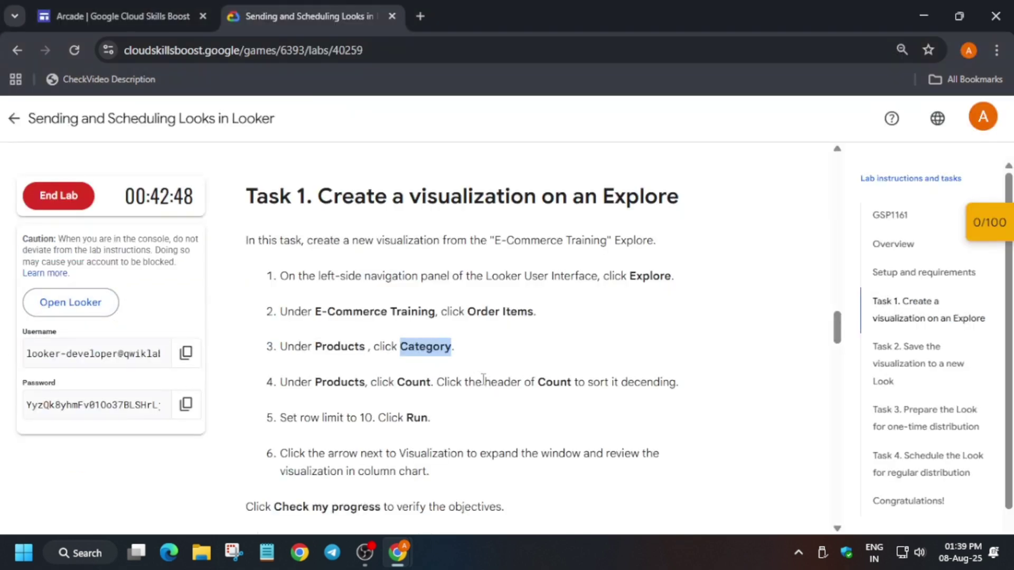
key("alt+Tab")
scroll(117, 449, "down", 1)
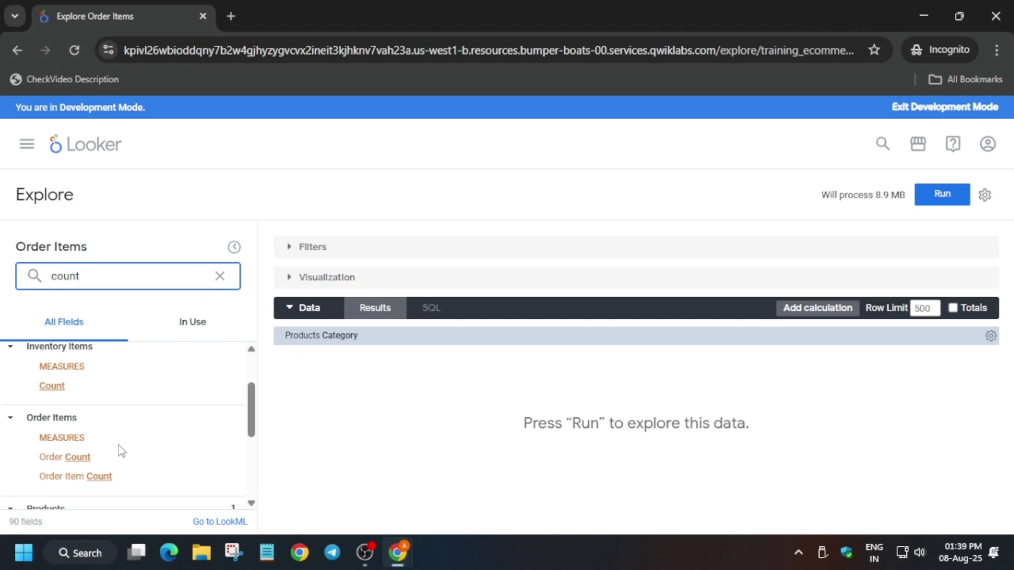
scroll(118, 445, "up", 1)
scroll(106, 454, "down", 3)
scroll(105, 458, "down", 1)
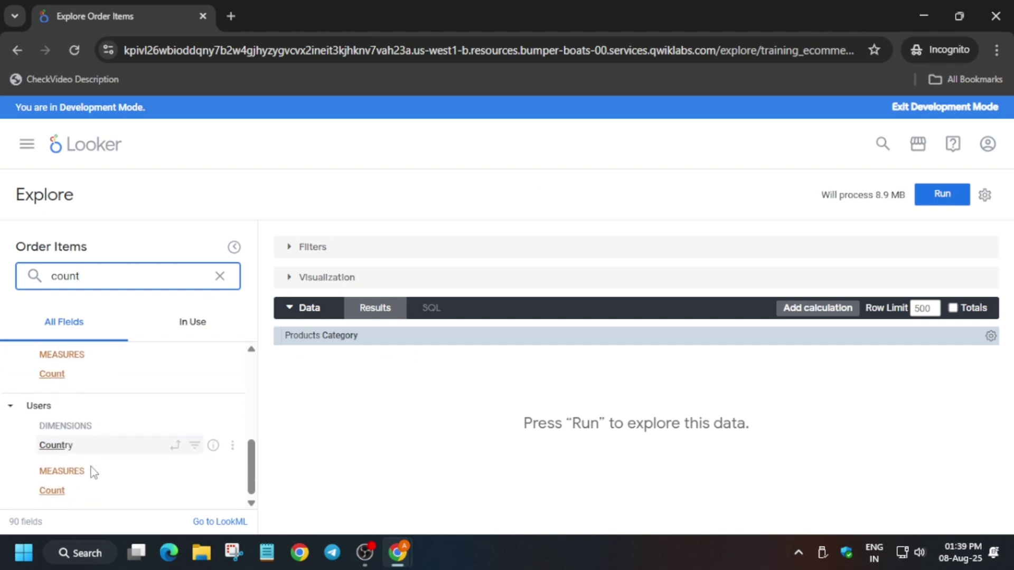
scroll(91, 469, "up", 1)
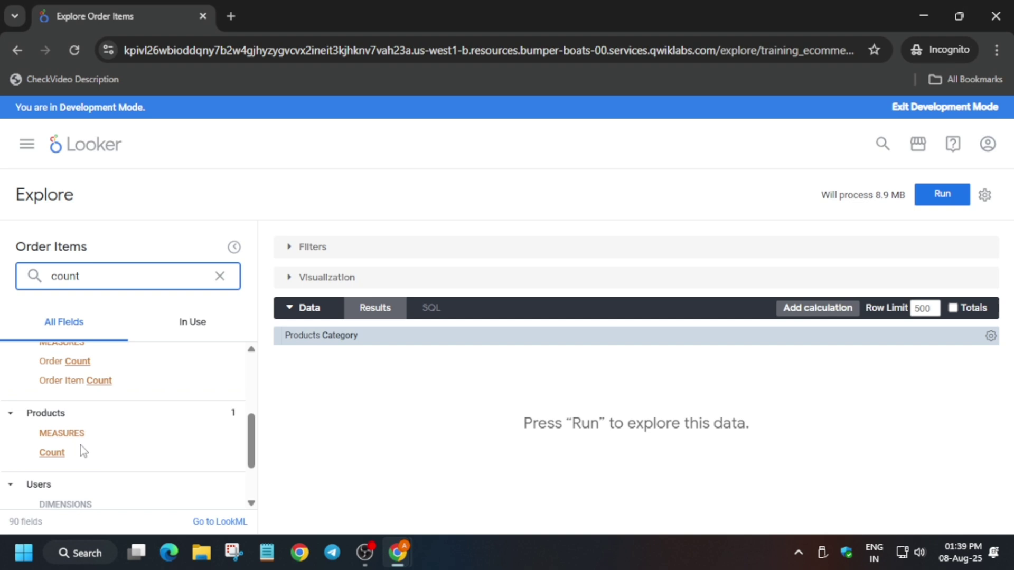
left_click(95, 456)
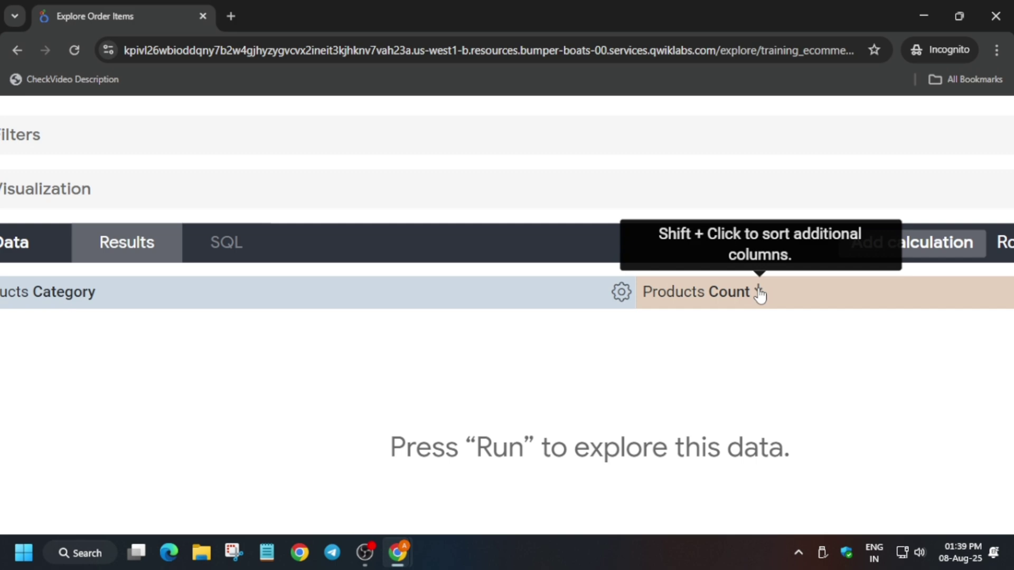
Sort the results by Products Count in descending order.
left_click(758, 293)
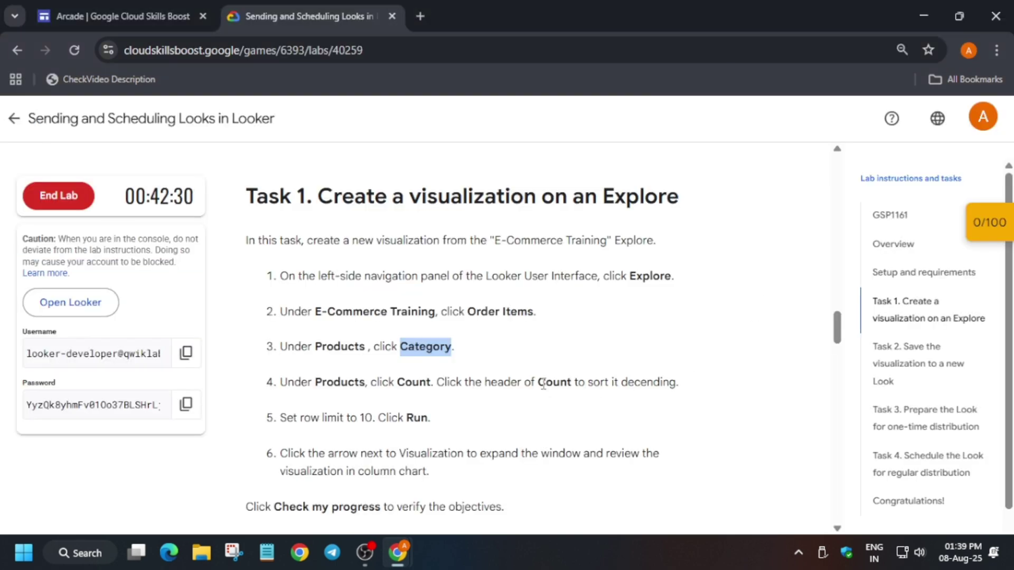
left_click_drag(539, 382, 679, 383)
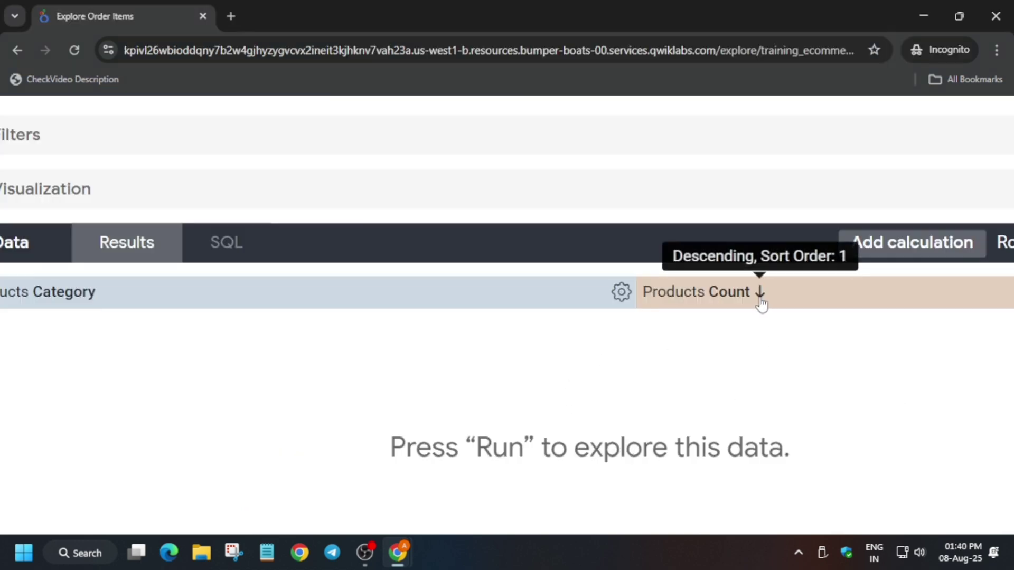
left_click(761, 293)
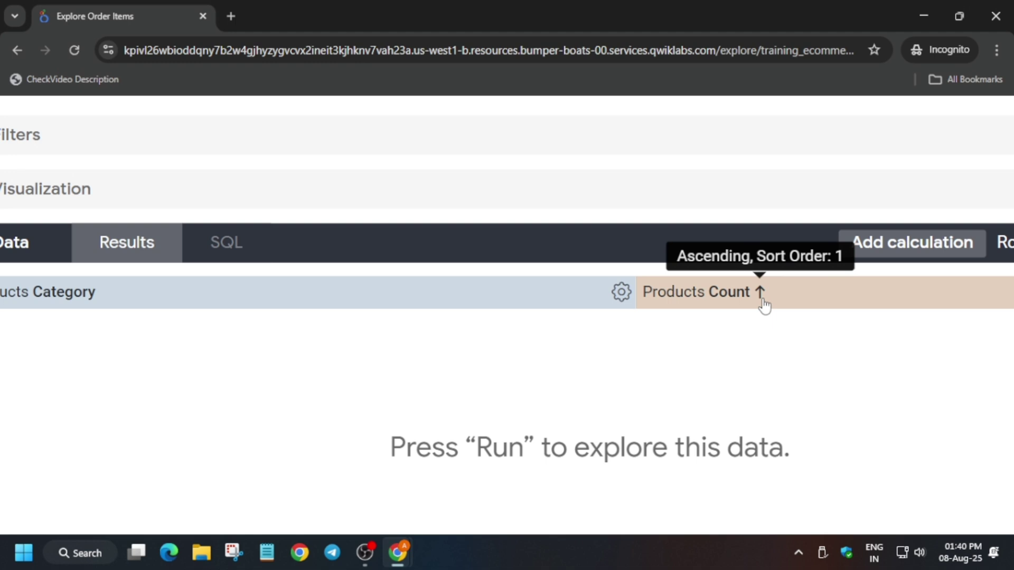
left_click(761, 300)
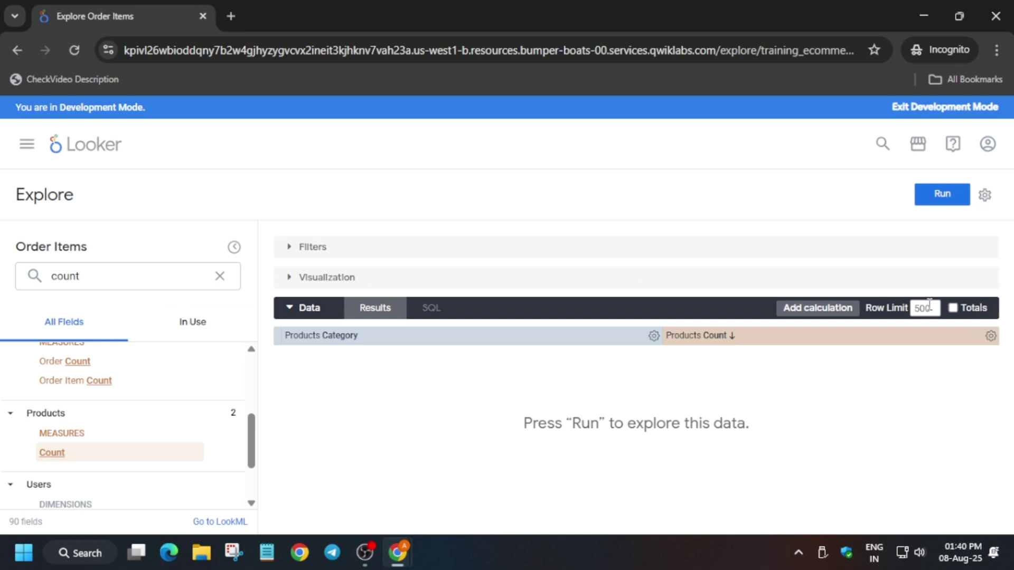
Set the Row Limit to 10 and run the query.
double_click(929, 306)
type("10")
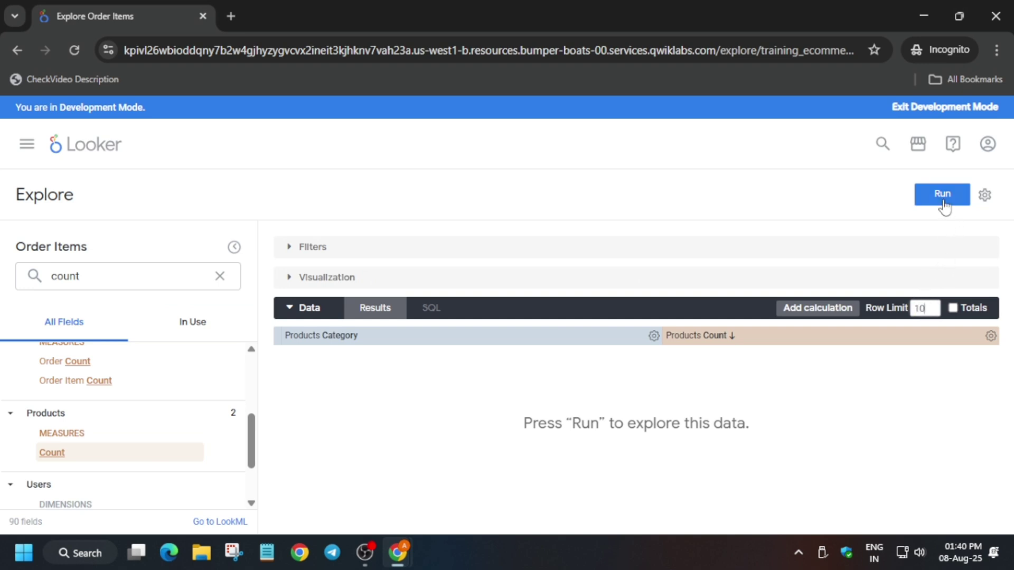
left_click(943, 203)
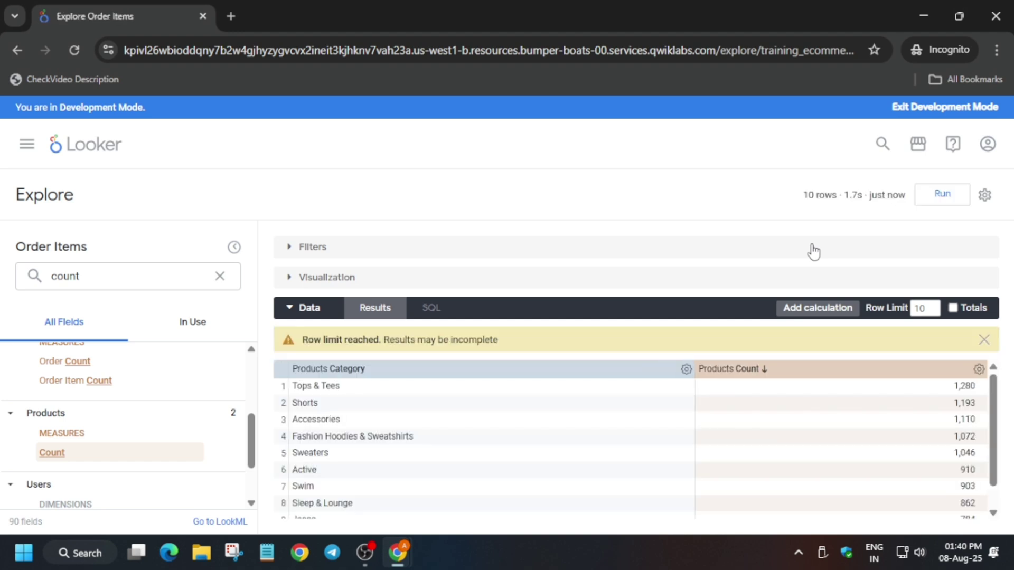
Check Task 1 progress and select the Task 2 Look title 'Count per category'.
key("alt+Tab")
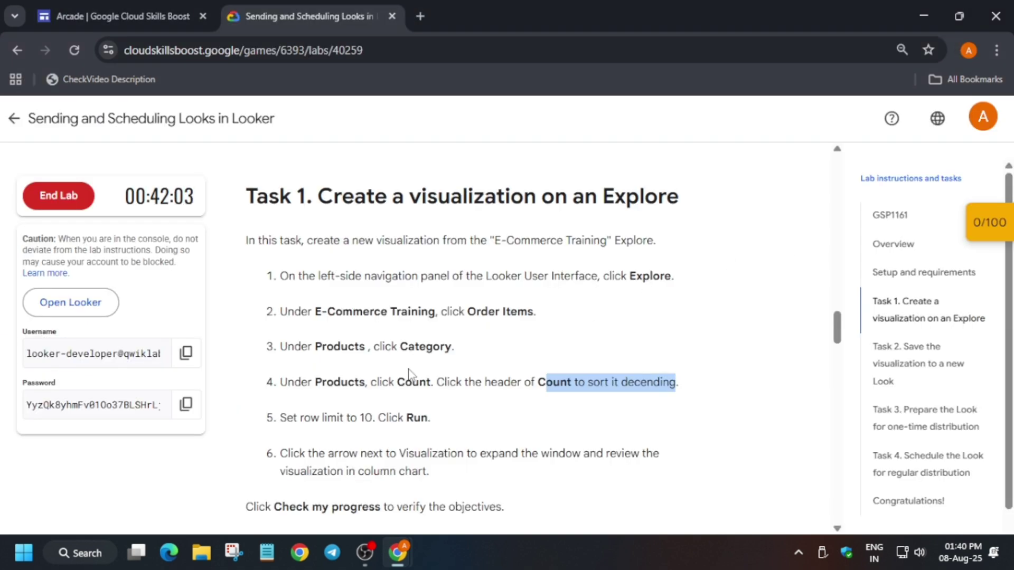
scroll(386, 432, "down", 2)
scroll(386, 432, "down", 2)
left_click(386, 432)
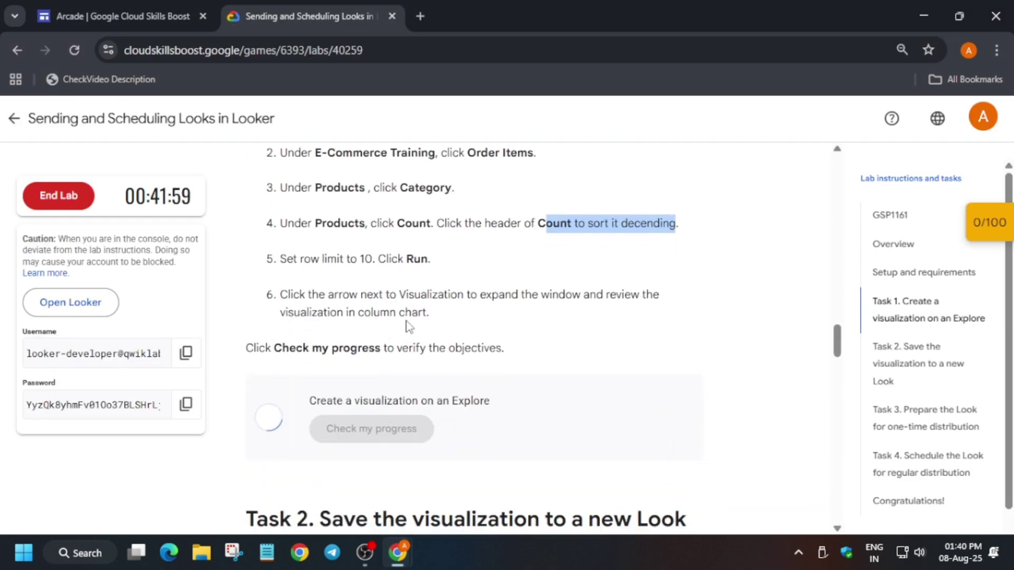
scroll(412, 318, "down", 1)
scroll(413, 318, "down", 2)
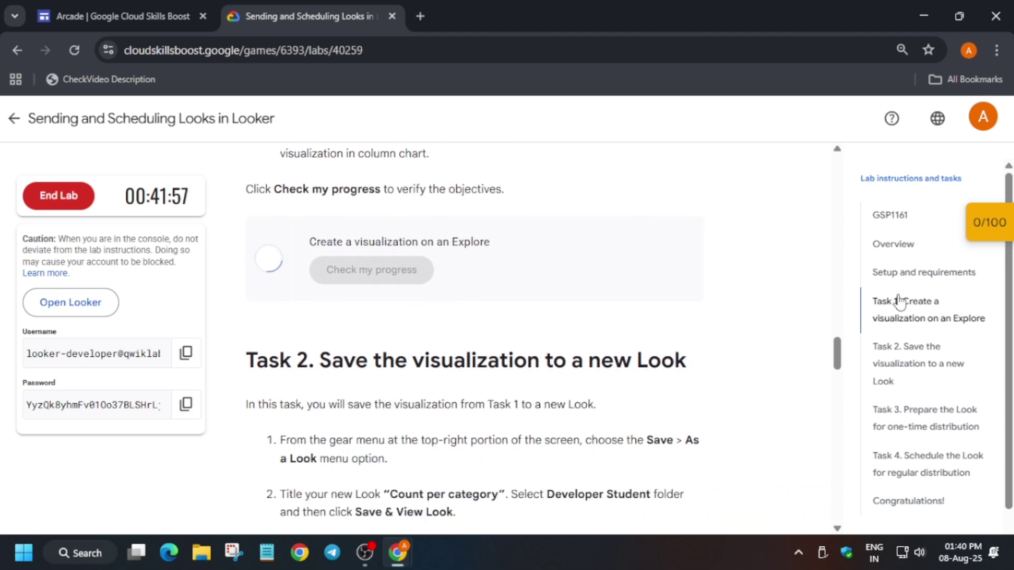
scroll(544, 336, "down", 1)
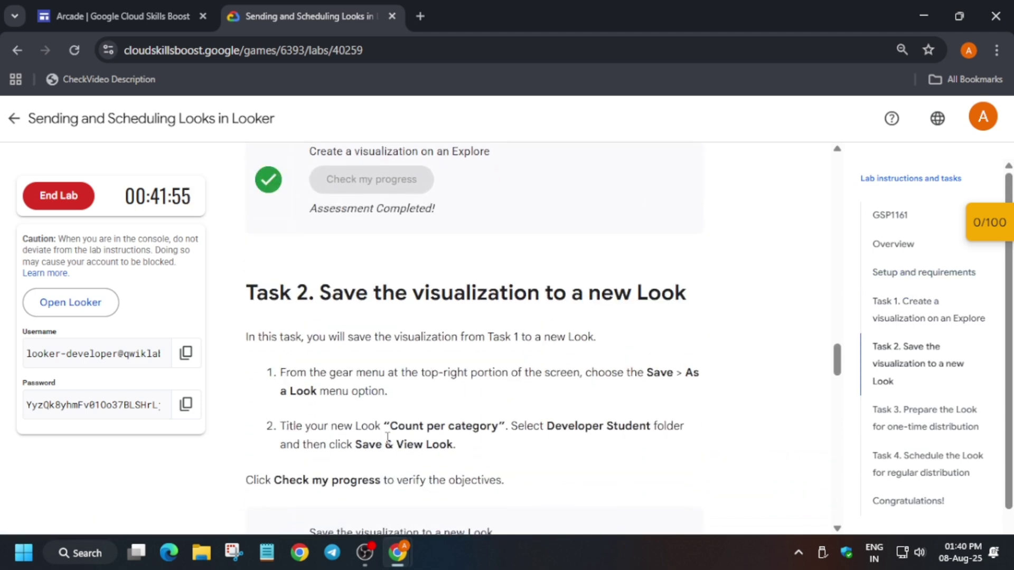
left_click_drag(389, 426, 500, 426)
key("ctrl+c")
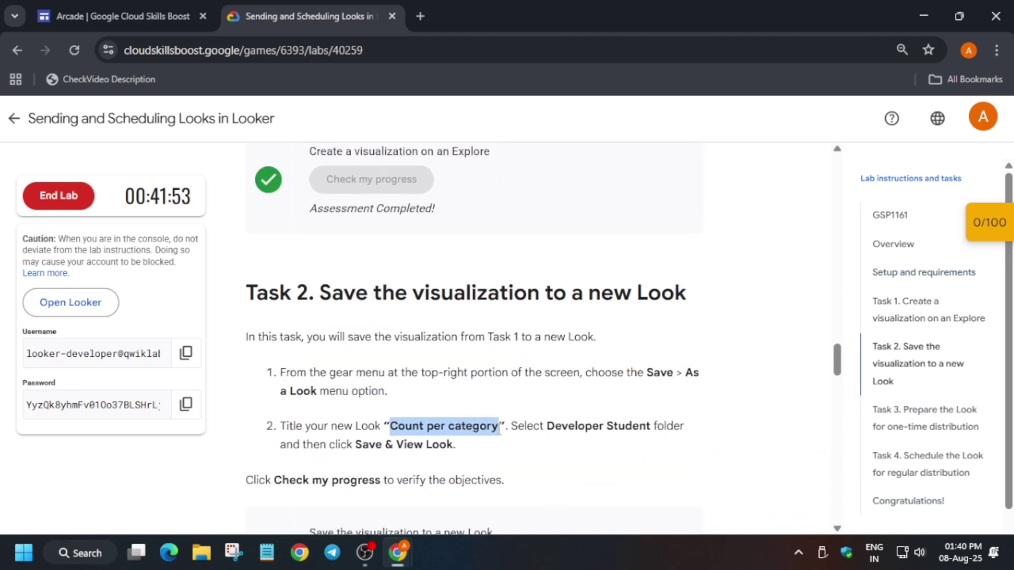
Save the Explore as a Look titled 'Count per category' in the Developer Student folder.
key("alt+Tab")
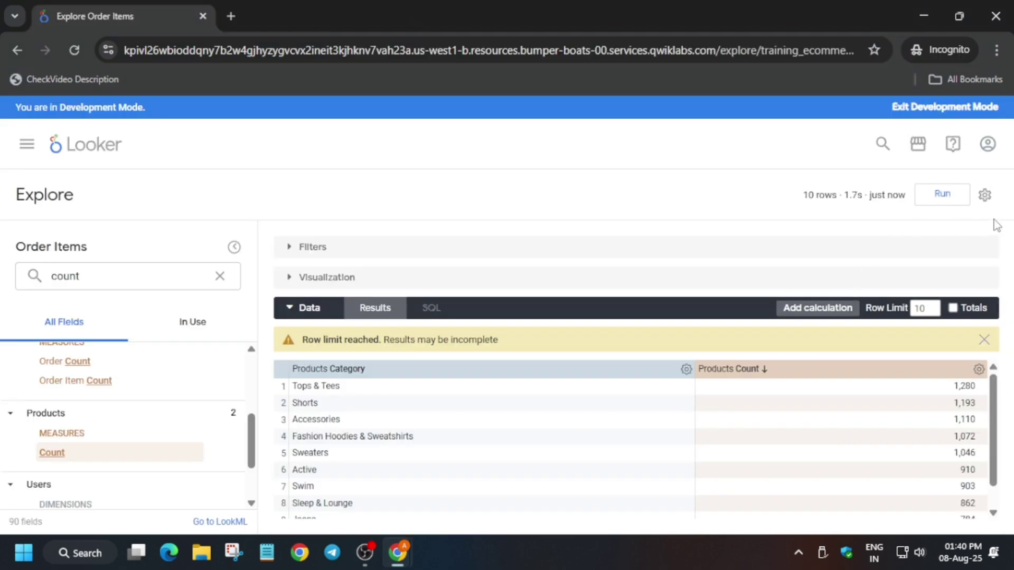
left_click(985, 194)
mouse_move(883, 235)
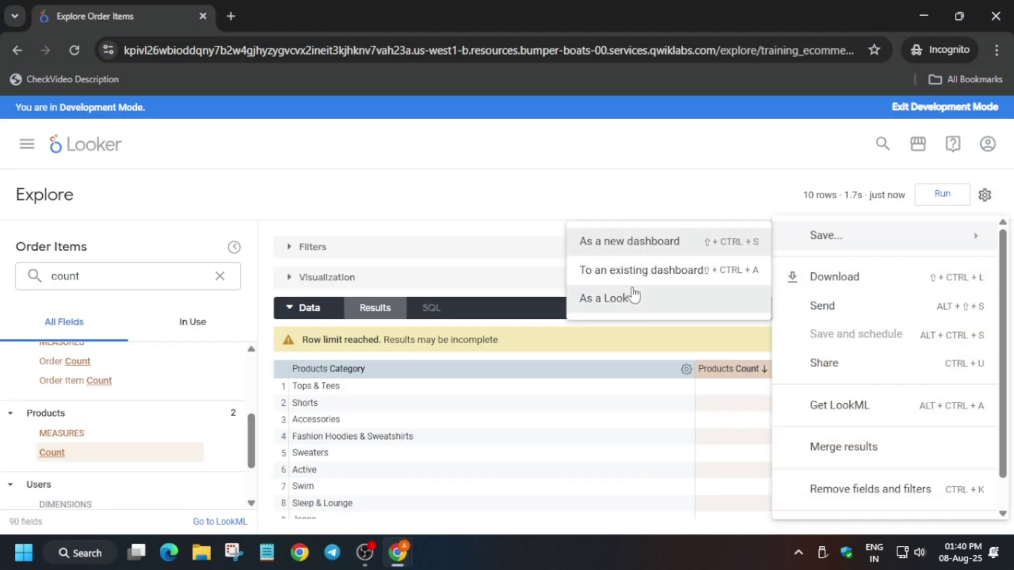
key("alt+Tab")
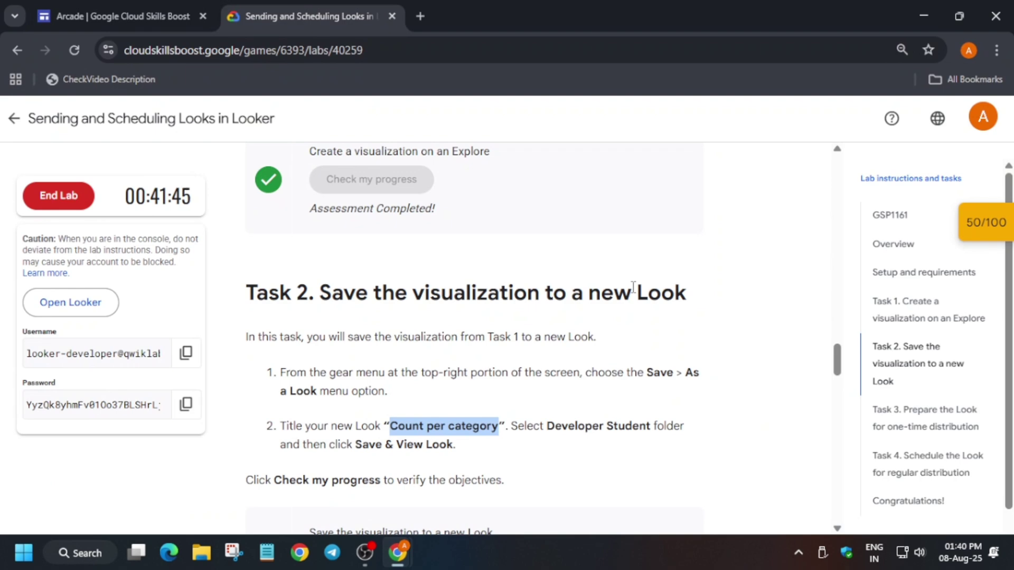
key("alt+Tab")
left_click(631, 308)
key("ctrl+v")
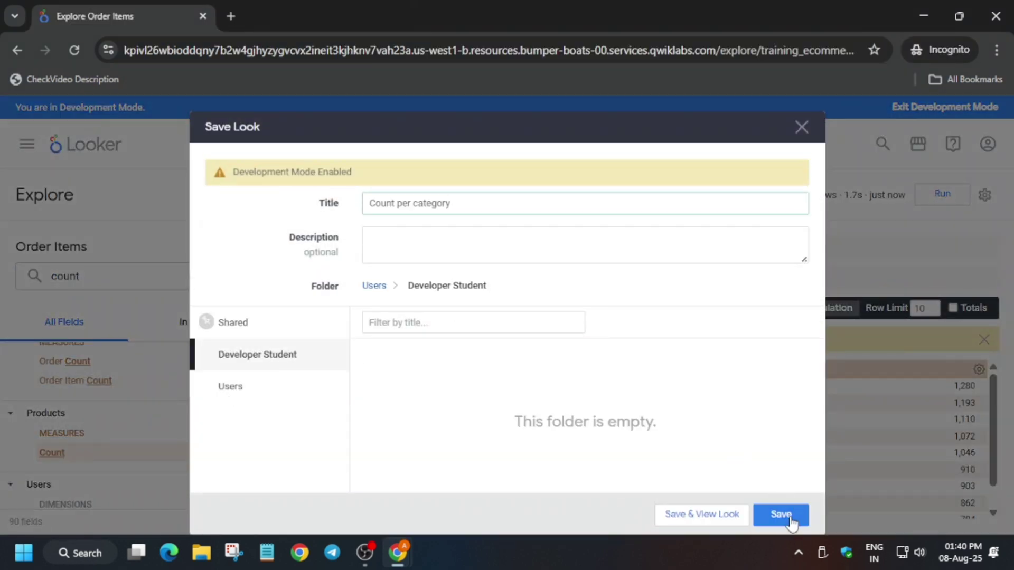
left_click(781, 515)
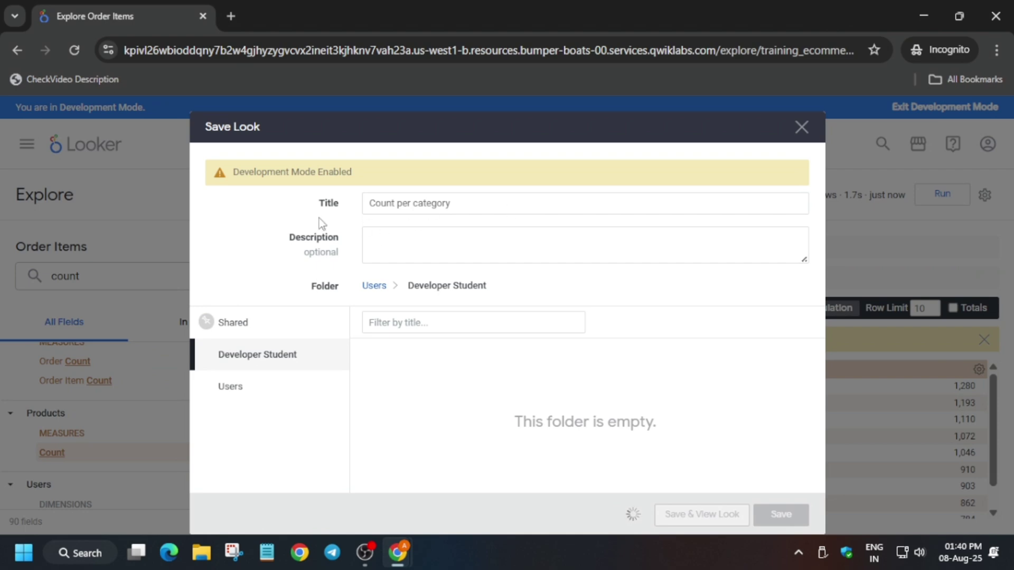
key("alt+Tab")
scroll(450, 372, "down", 3)
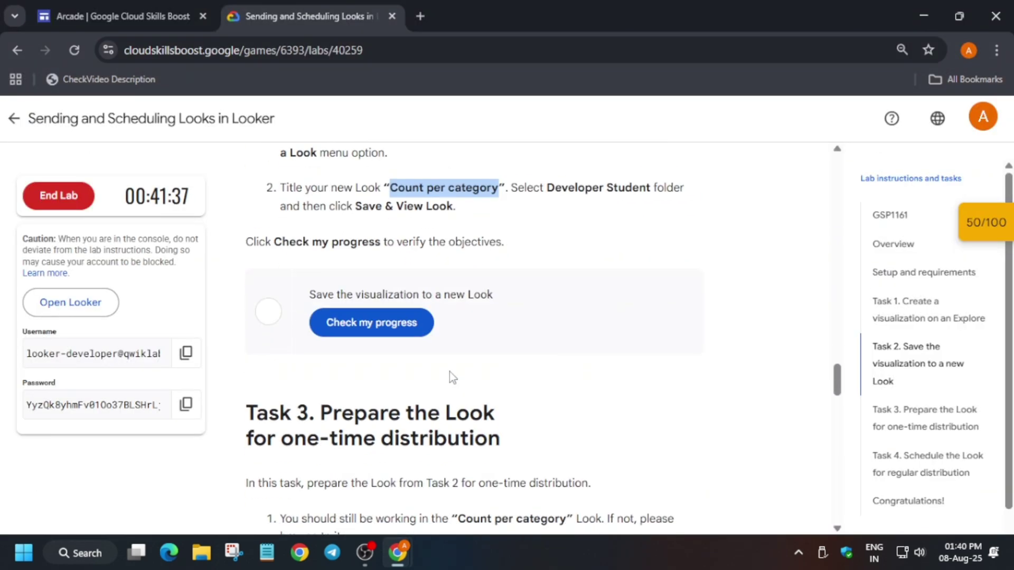
Check Task 2 progress and re-verify the Look-saving checkpoint in the Checkpoints panel.
left_click(372, 323)
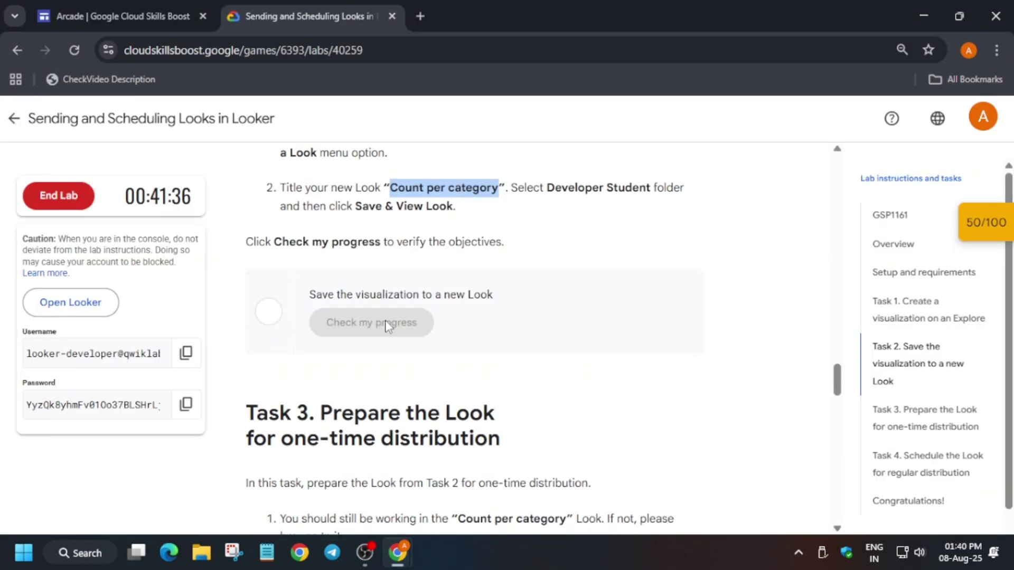
left_click(1003, 234)
left_click(903, 316)
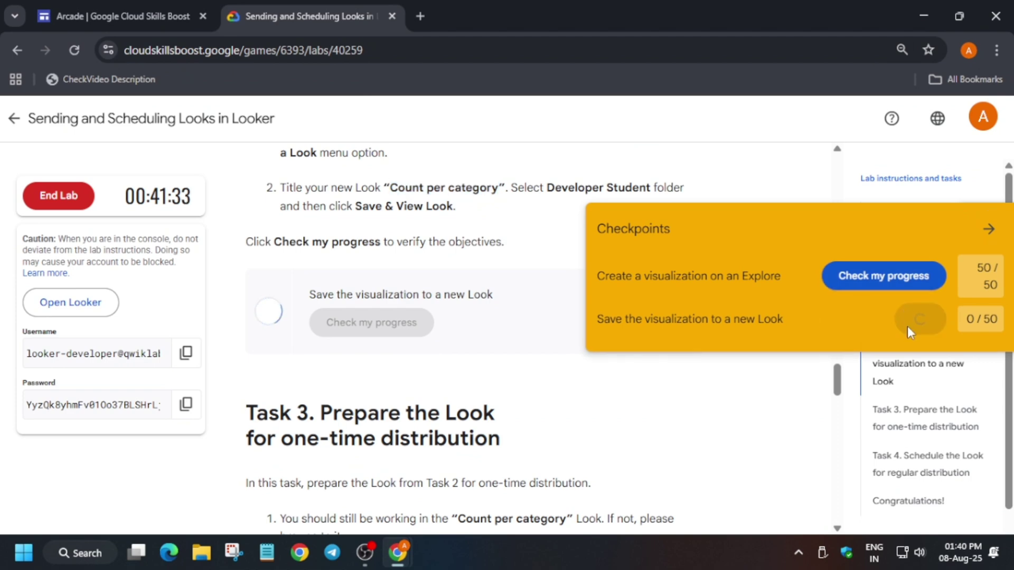
left_click(988, 237)
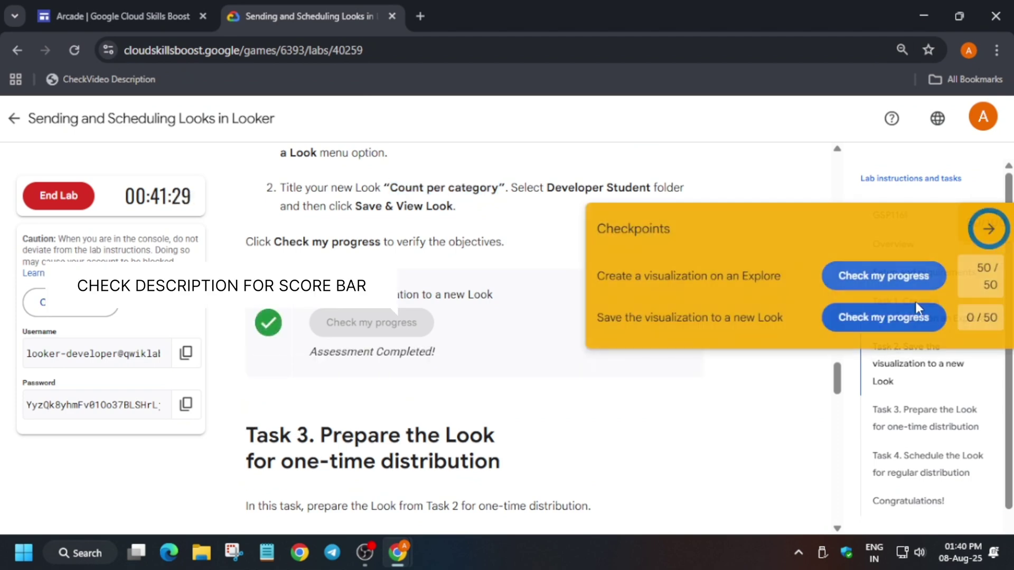
left_click(900, 320)
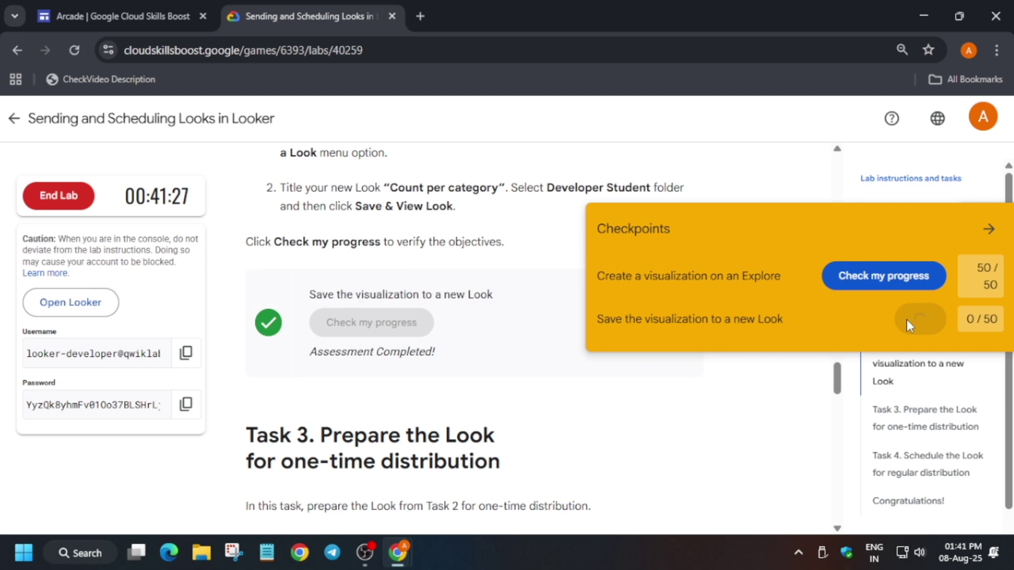